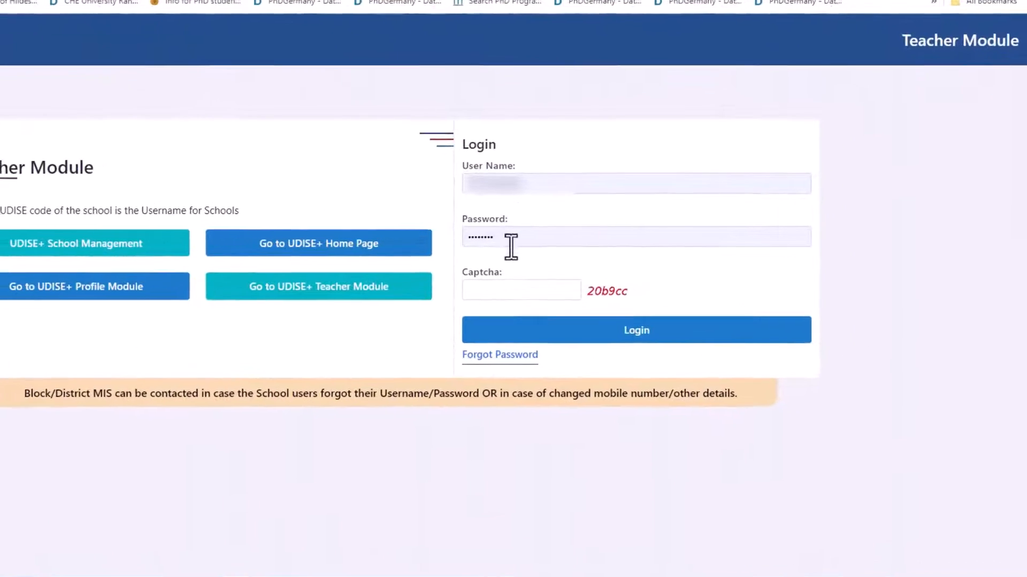
- Enter the displayed captcha code and log in to the Teacher Module with the prefilled credentials
{"action": "left_click", "coordinate": [582, 281]}
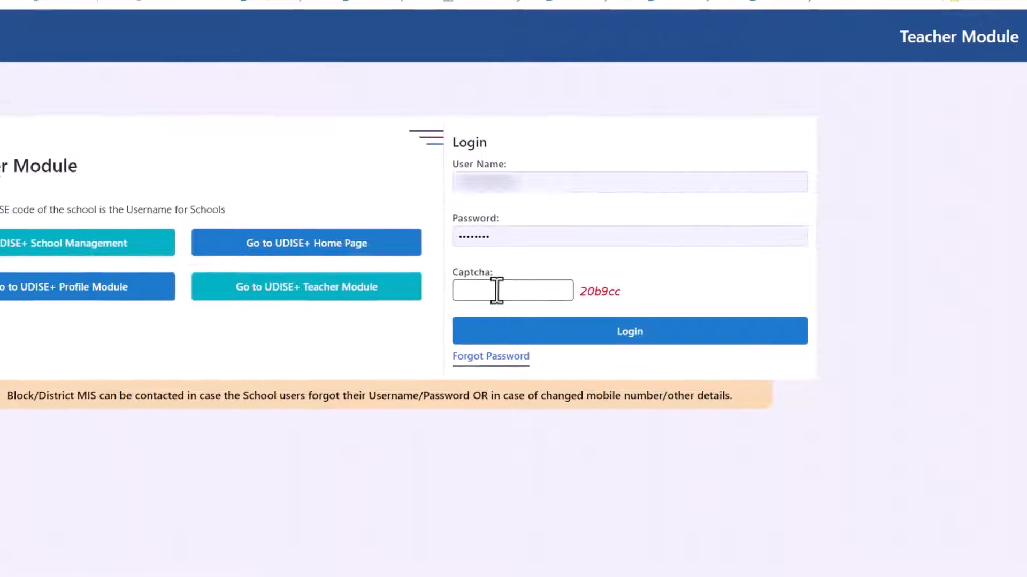
{"action": "type", "text": "20b9cc"}
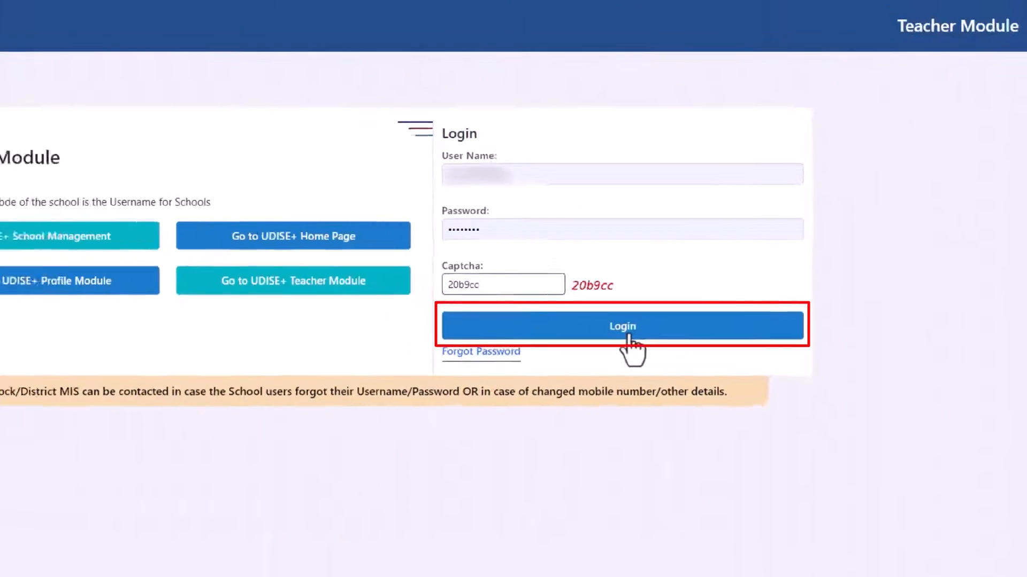
{"action": "left_click", "coordinate": [540, 359]}
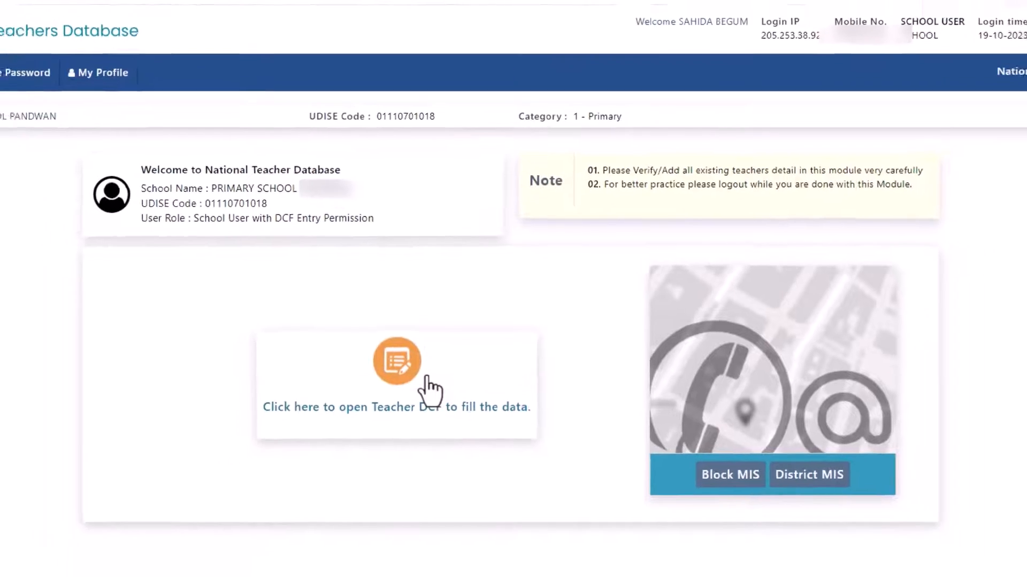
- Open the Teacher DCF, list the total teaching staff in position, and open the first teacher's General Profile
{"action": "left_click", "coordinate": [425, 398]}
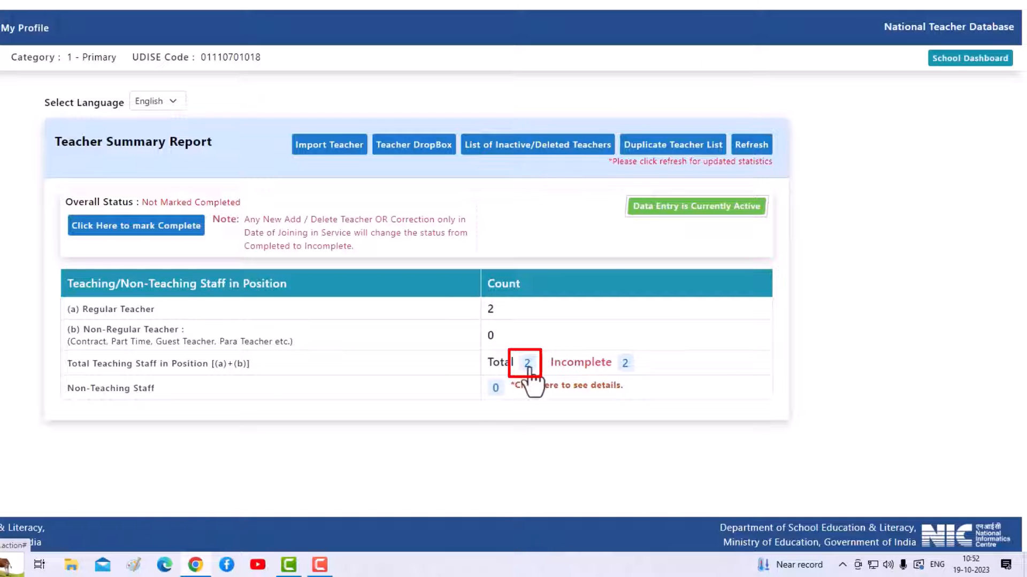
{"action": "left_click", "coordinate": [527, 365]}
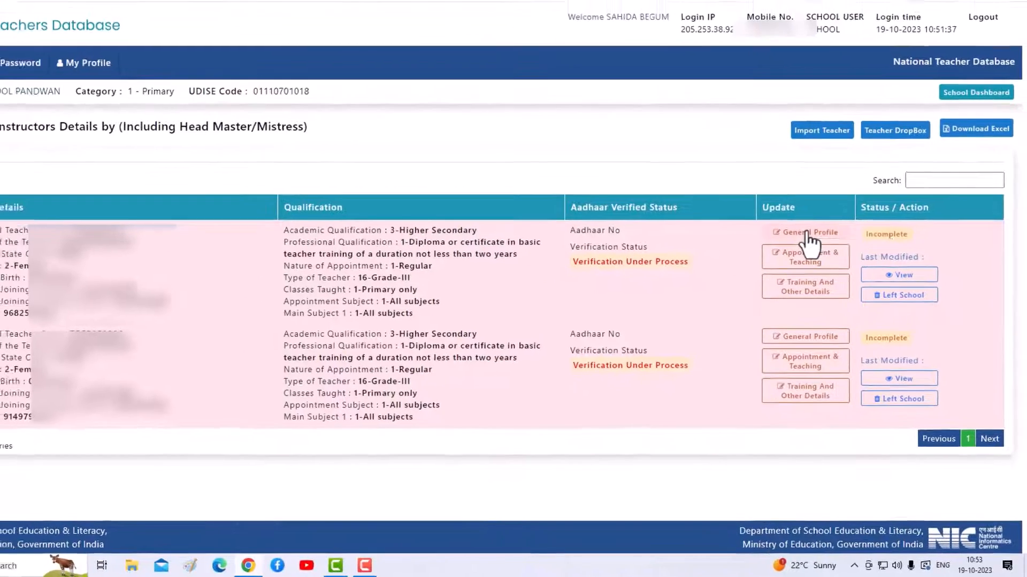
{"action": "left_click", "coordinate": [791, 212]}
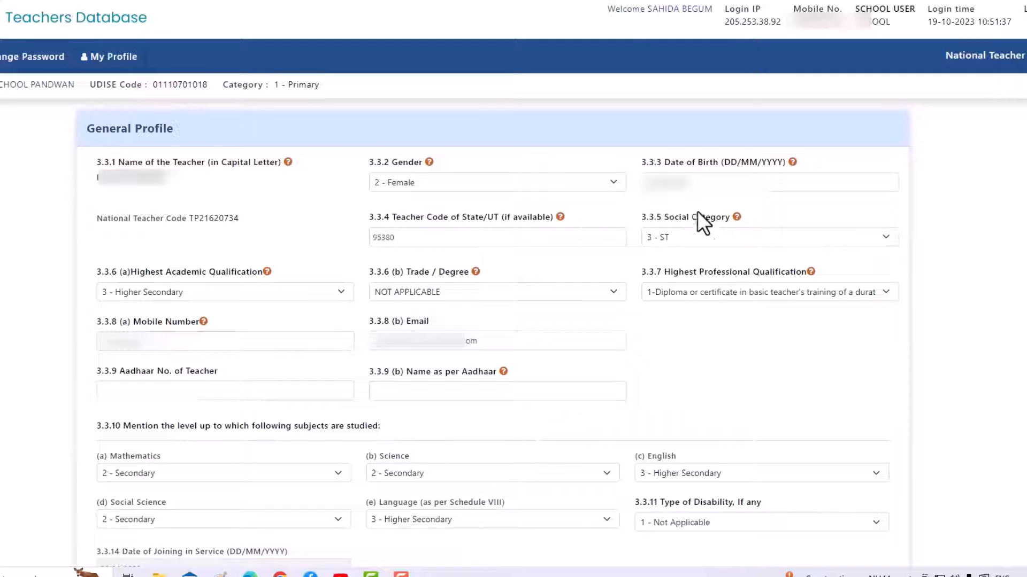
- Set the teacher's Social Category to 3 - ST and Highest Academic Qualification to 3 - Higher Secondary
{"action": "left_click", "coordinate": [698, 242]}
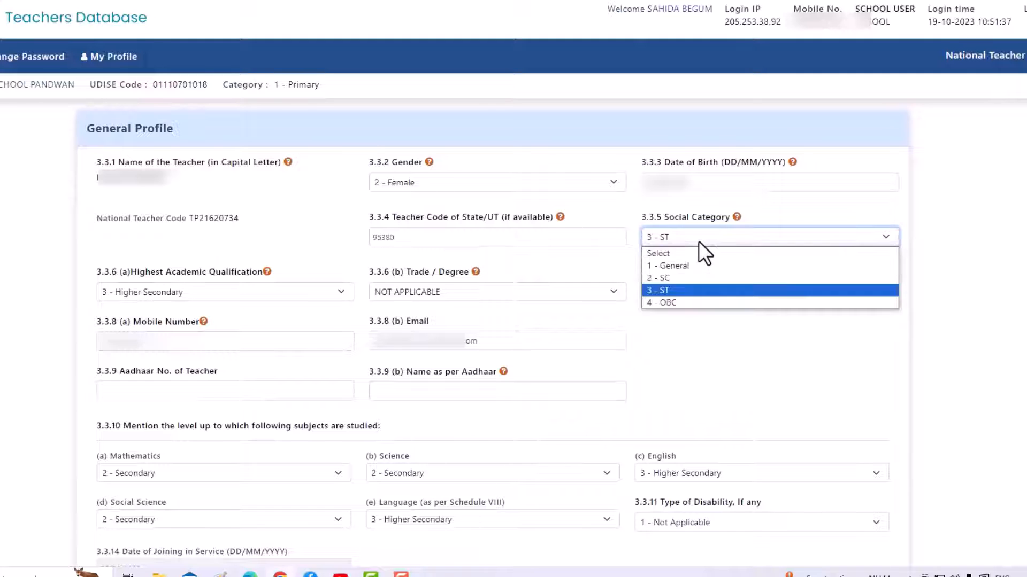
{"action": "left_click", "coordinate": [671, 290]}
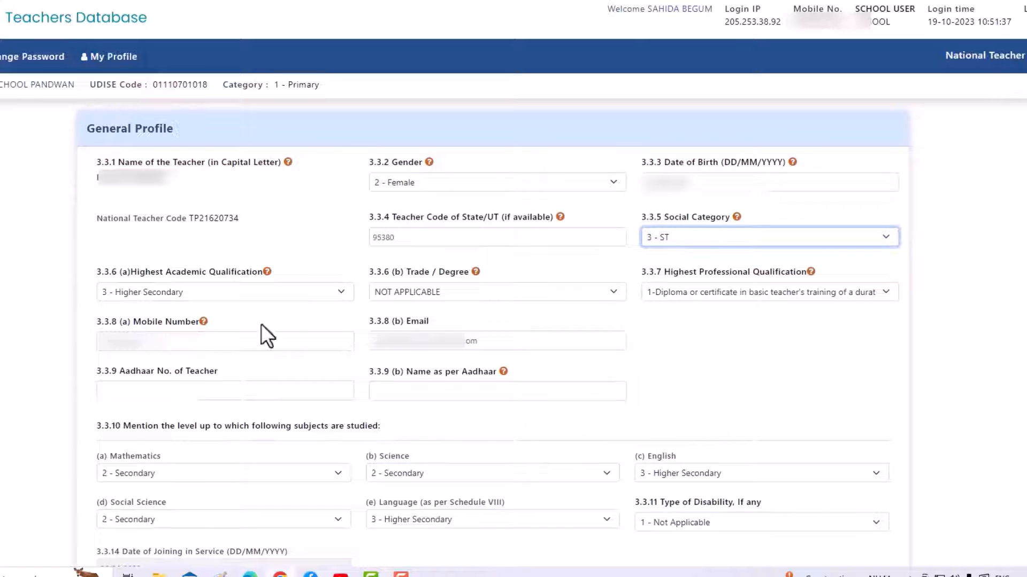
{"action": "left_click", "coordinate": [340, 293]}
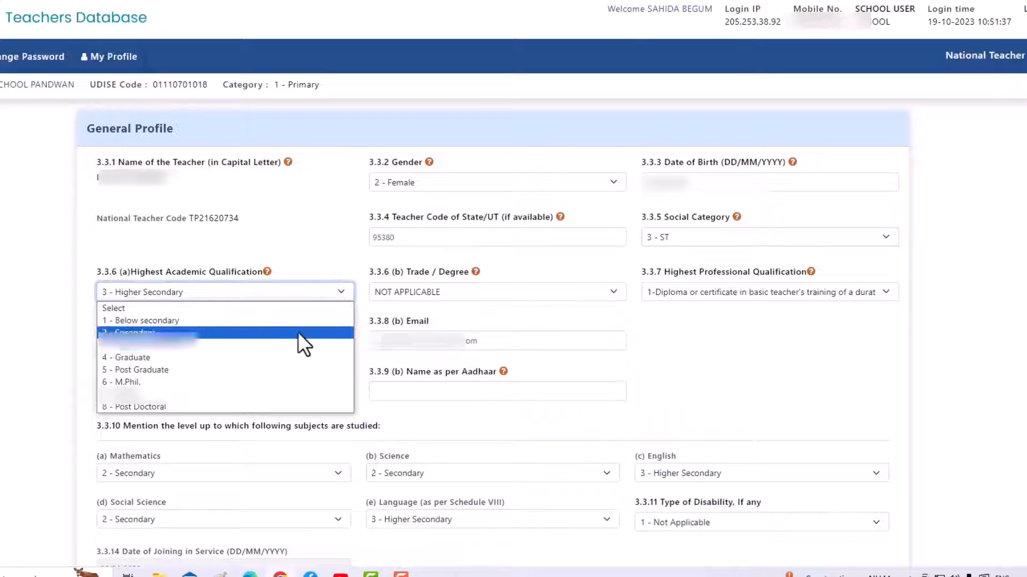
{"action": "left_click", "coordinate": [168, 346]}
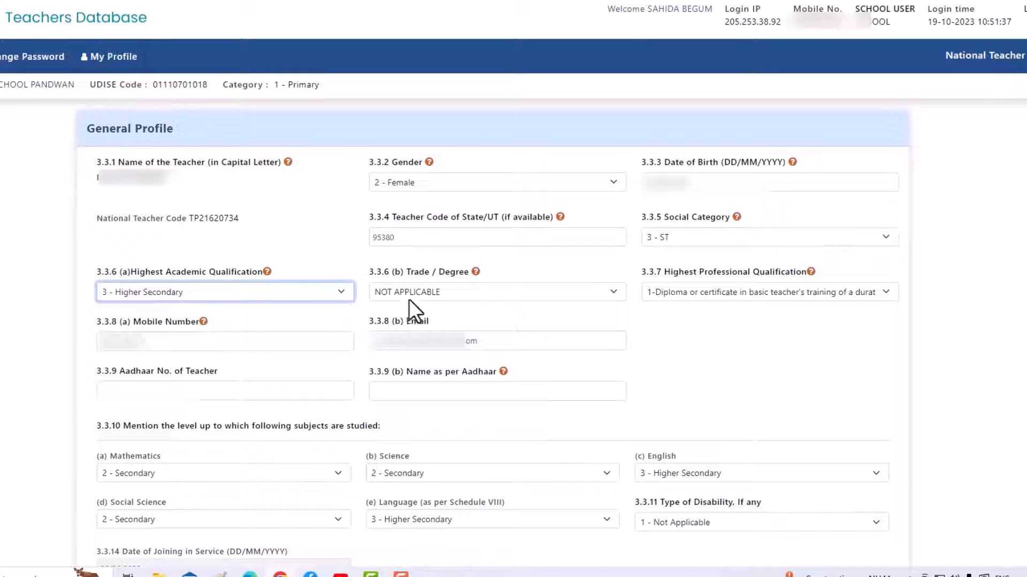
- Set Trade / Degree to NOT APPLICABLE and Highest Professional Qualification to the basic teacher's training diploma or certificate of at least two years
{"action": "left_click", "coordinate": [511, 294]}
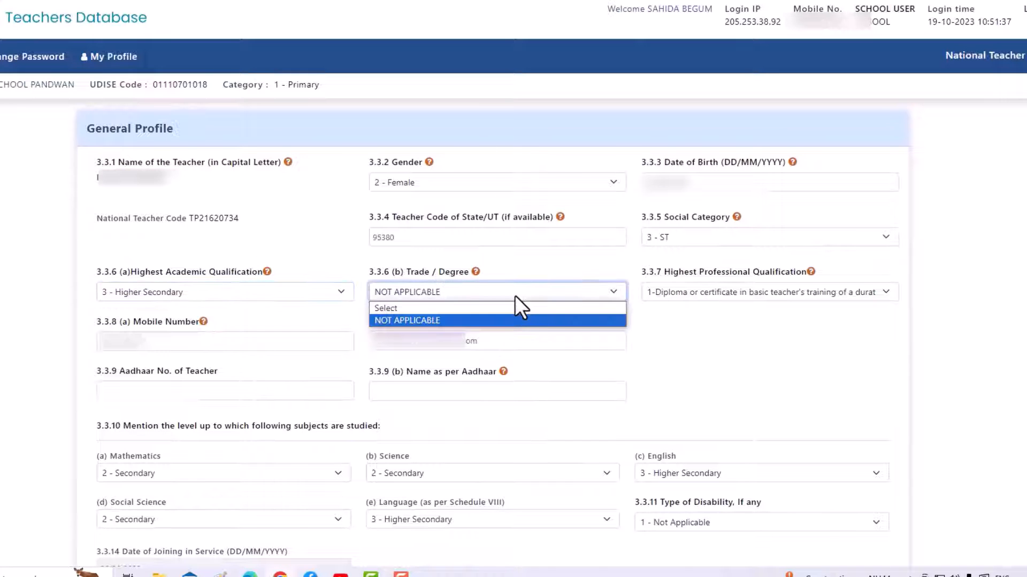
{"action": "left_click", "coordinate": [437, 320]}
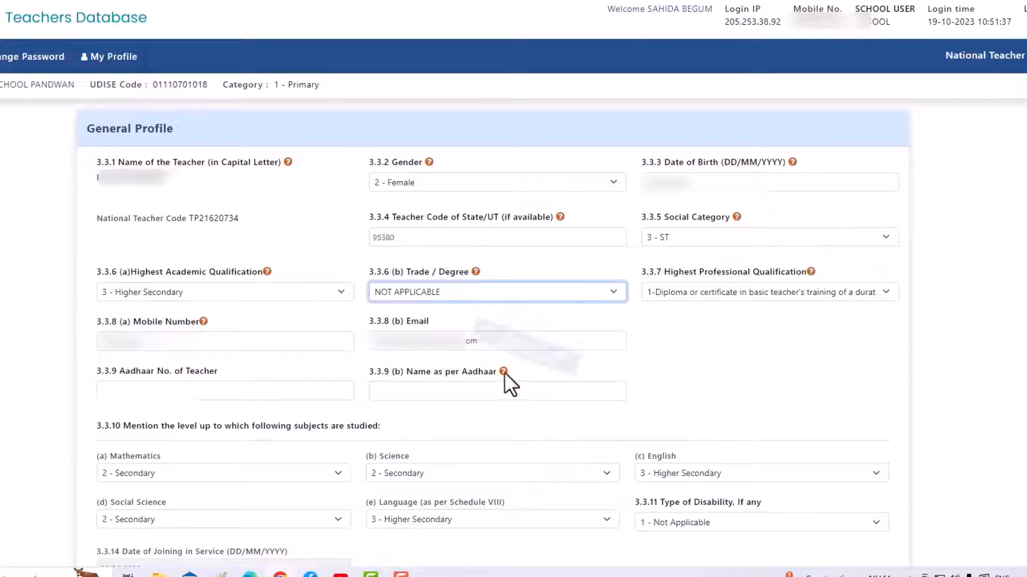
{"action": "left_click", "coordinate": [885, 300]}
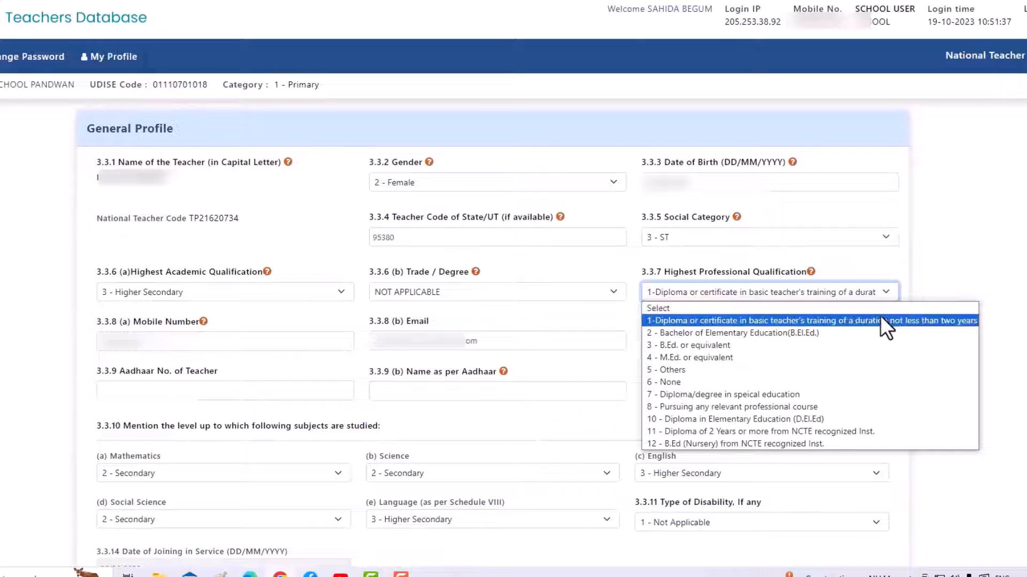
{"action": "left_click", "coordinate": [880, 318]}
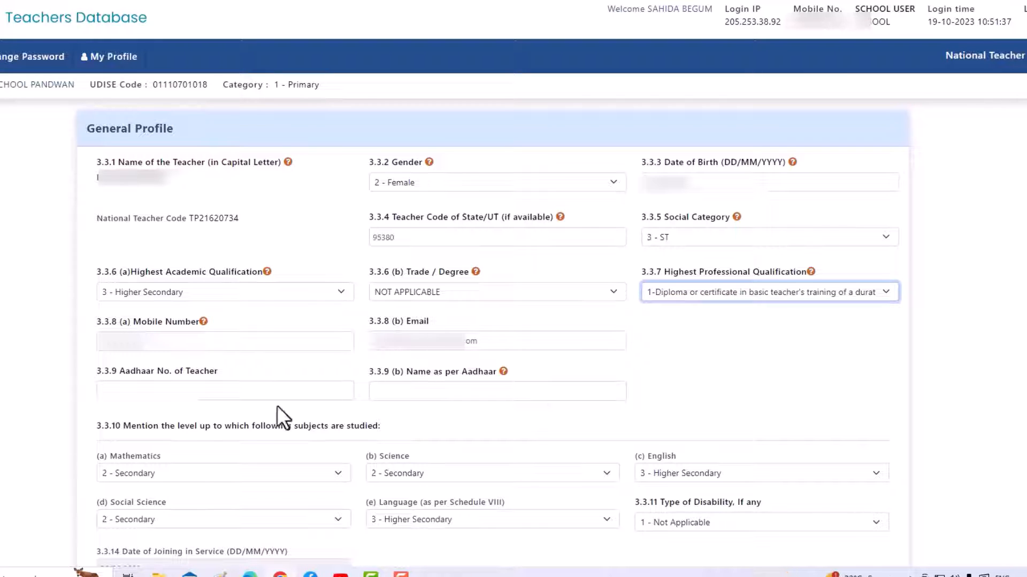
- Fill in the teacher's Aadhaar number and name as per Aadhaar, and save the General Profile
{"action": "left_click", "coordinate": [238, 396]}
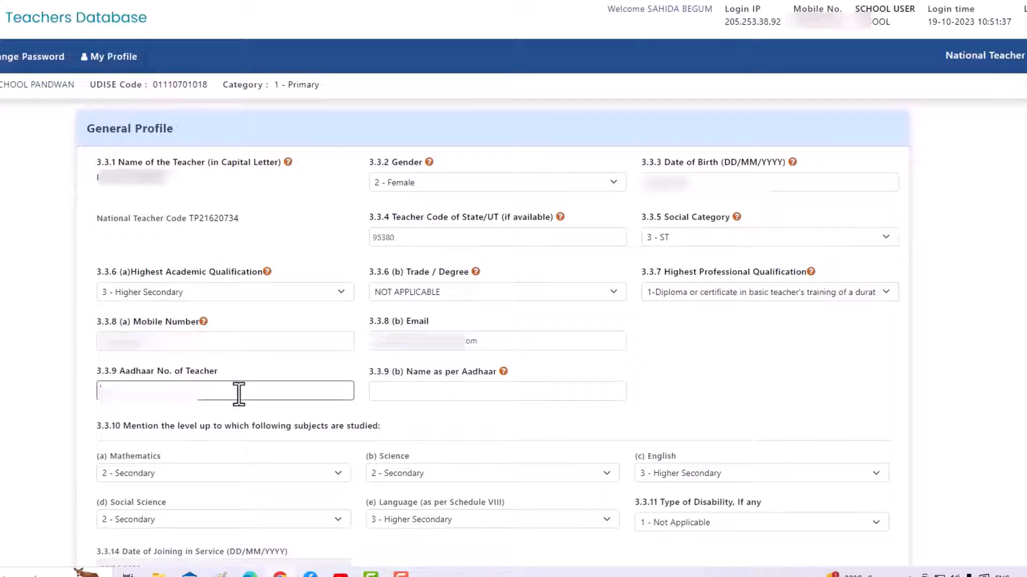
{"action": "left_click", "coordinate": [424, 391]}
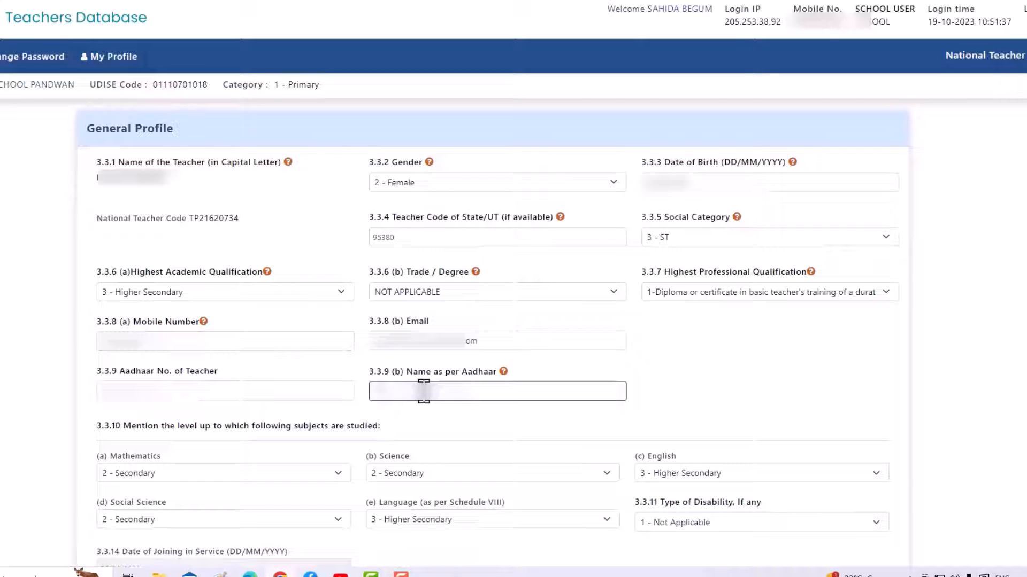
{"action": "scroll", "coordinate": [373, 493], "scroll_direction": "down", "scroll_amount": 3}
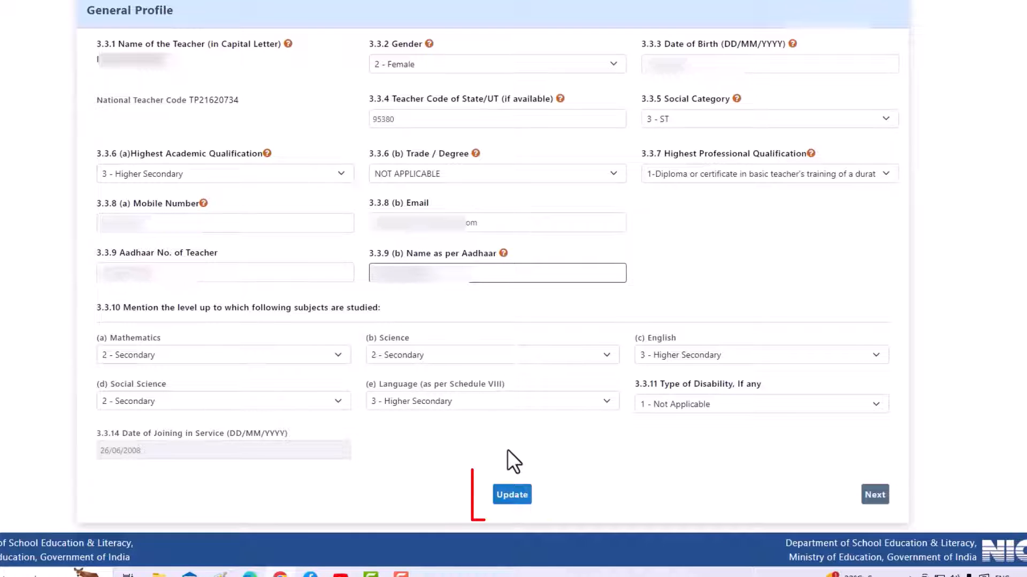
{"action": "left_click", "coordinate": [513, 495]}
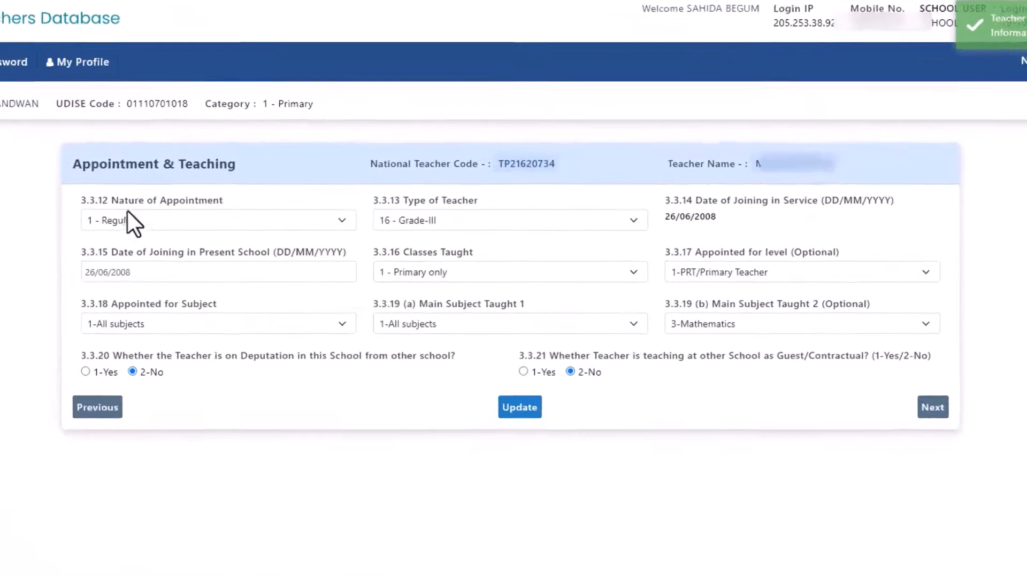
- Set the Nature of Appointment to 1 - Regular and the Type of Teacher to 16 - Grade-III
{"action": "left_click", "coordinate": [293, 219]}
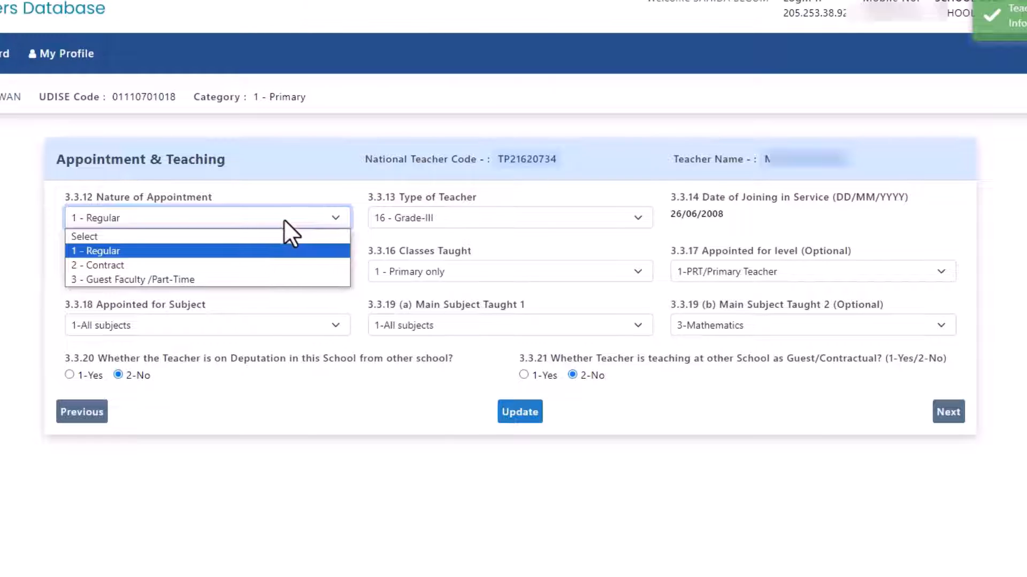
{"action": "left_click", "coordinate": [96, 249]}
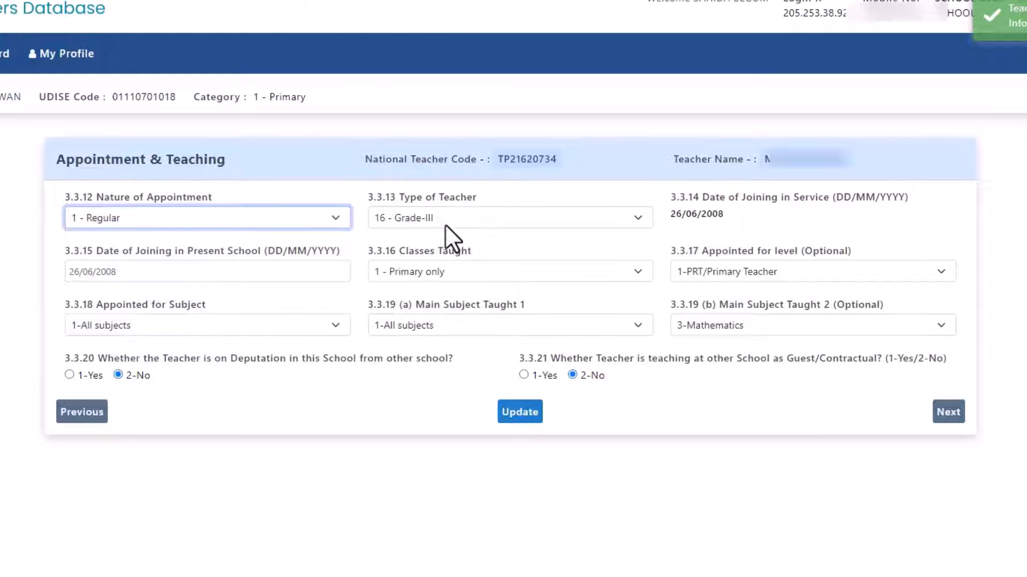
{"action": "left_click", "coordinate": [498, 218]}
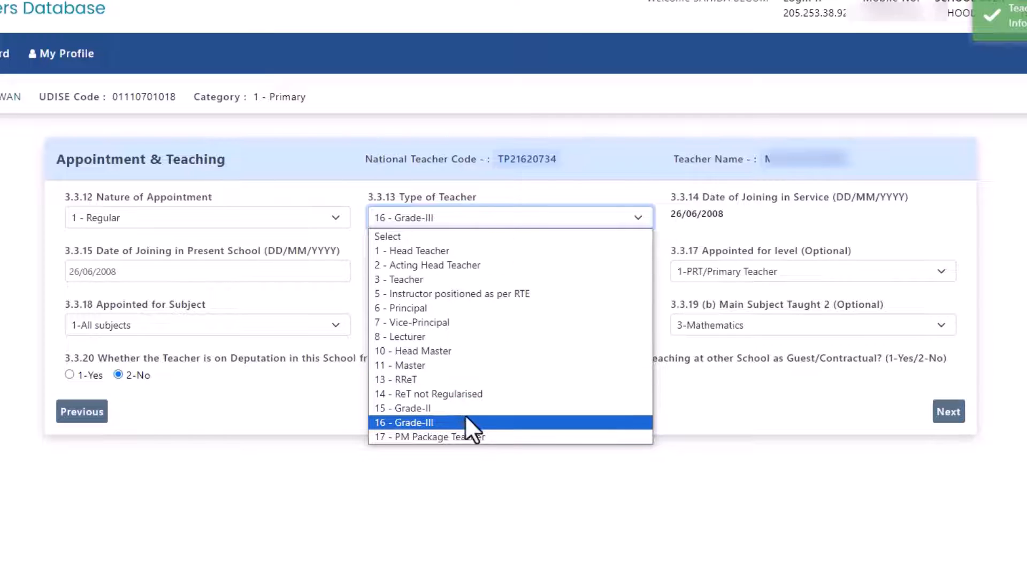
{"action": "left_click", "coordinate": [444, 423]}
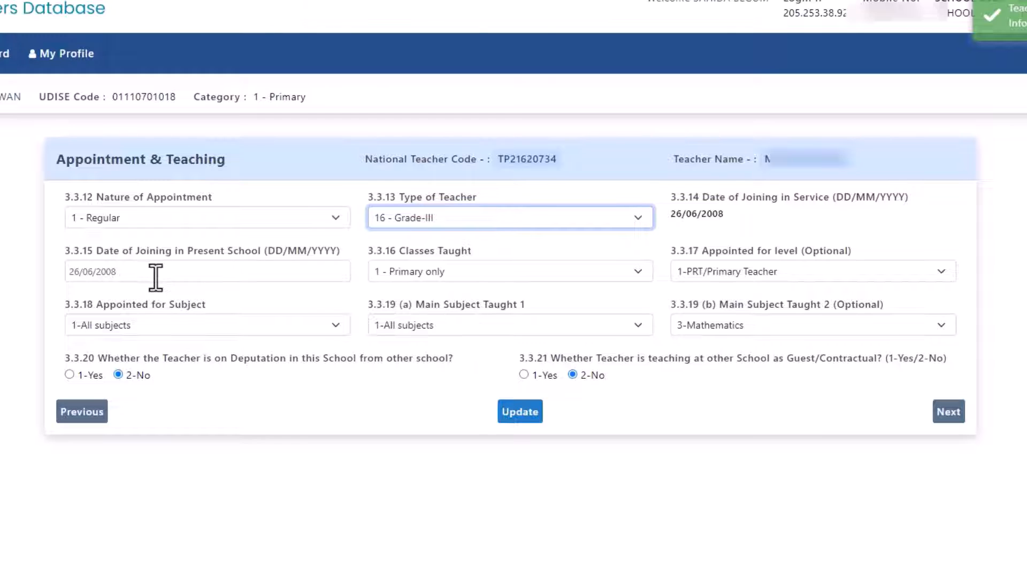
- Check the date of joining in the present school and set Classes Taught to 1 - Primary only
{"action": "left_click", "coordinate": [121, 274]}
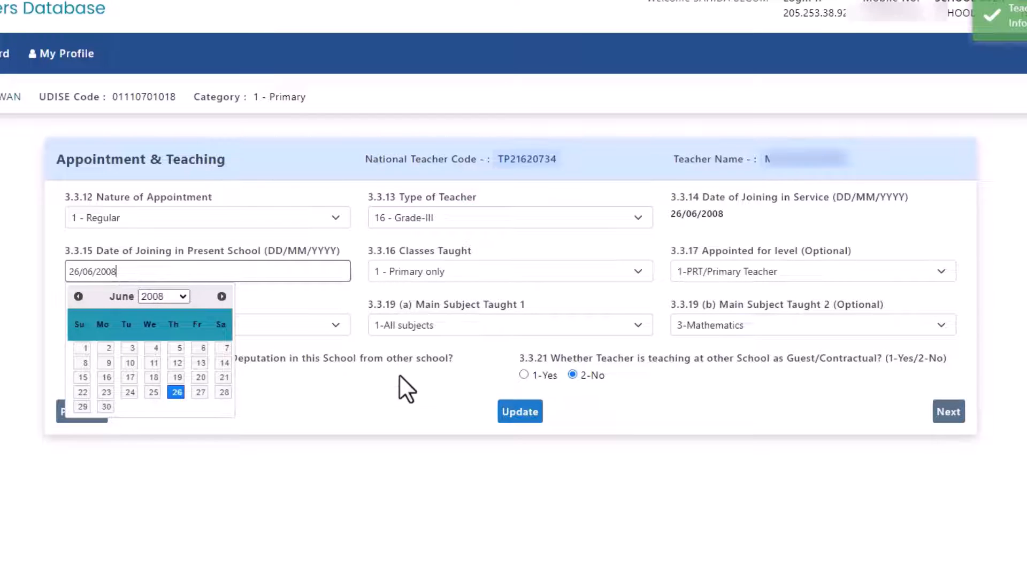
{"action": "left_click", "coordinate": [391, 398]}
{"action": "left_click", "coordinate": [377, 273]}
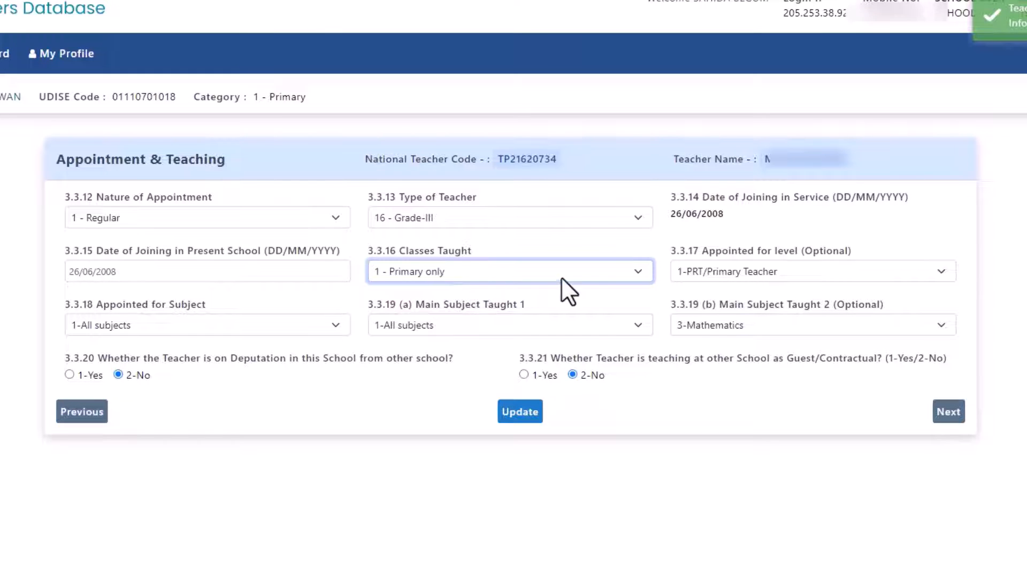
{"action": "left_click", "coordinate": [588, 276]}
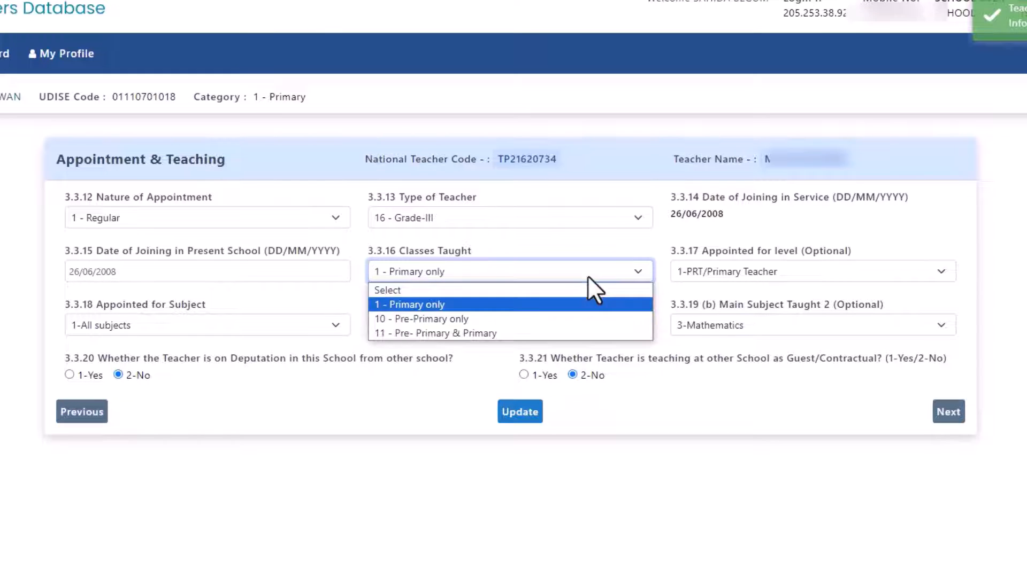
{"action": "left_click", "coordinate": [406, 305]}
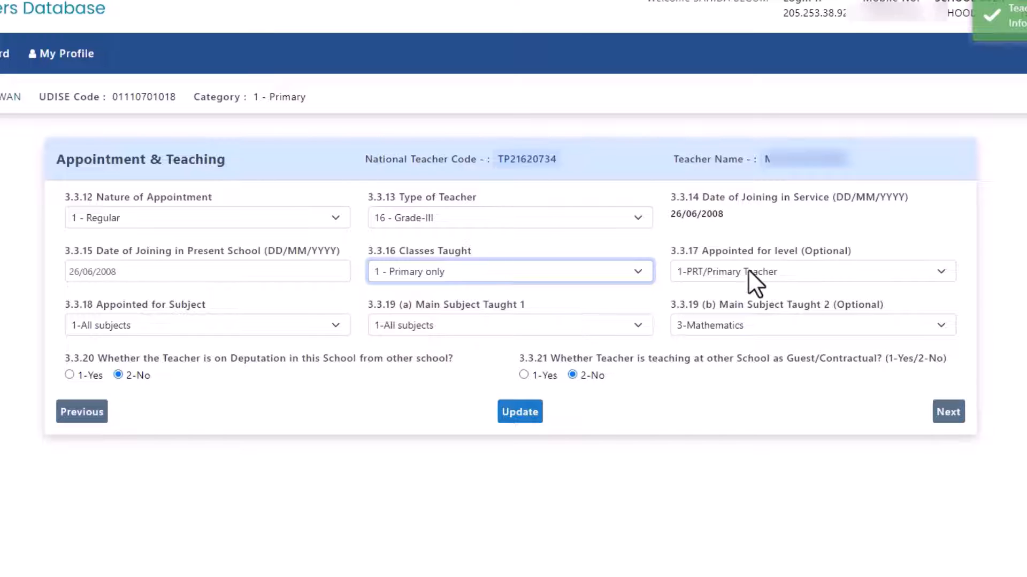
- Set Appointed for level to 1-PRT/Primary Teacher and Appointed for Subject to 1-All subjects
{"action": "left_click", "coordinate": [791, 271]}
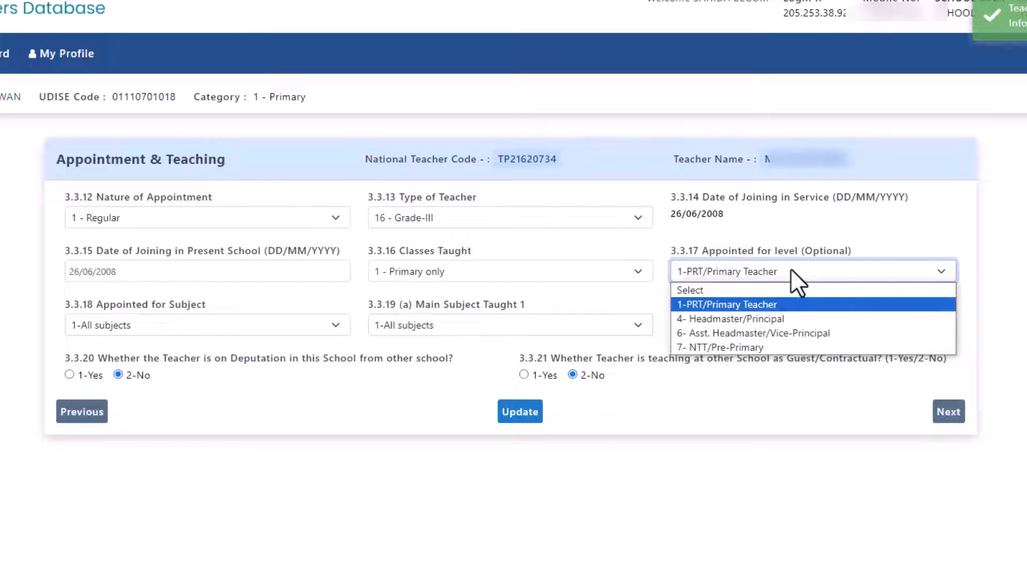
{"action": "left_click", "coordinate": [743, 303]}
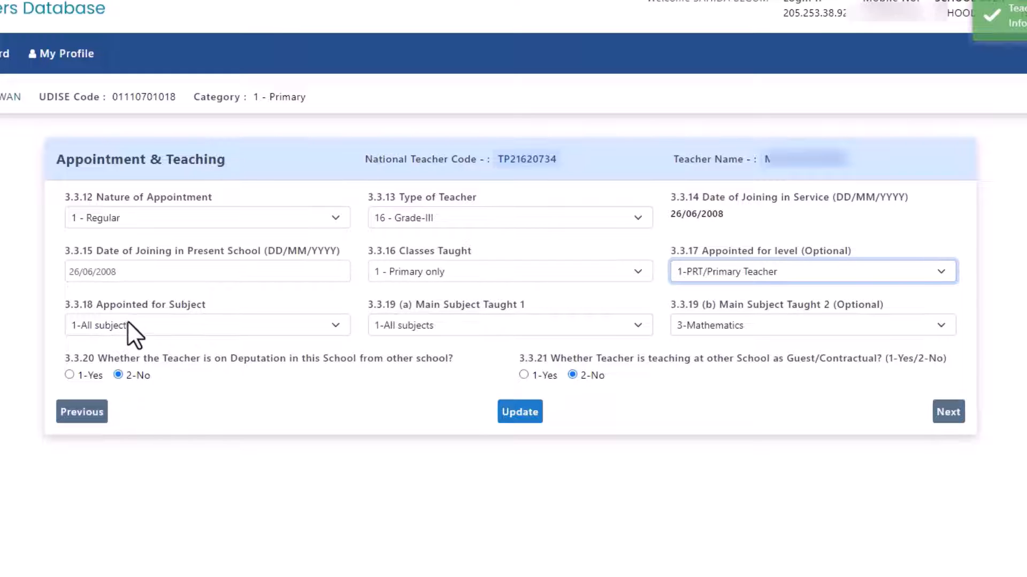
{"action": "left_click", "coordinate": [191, 327]}
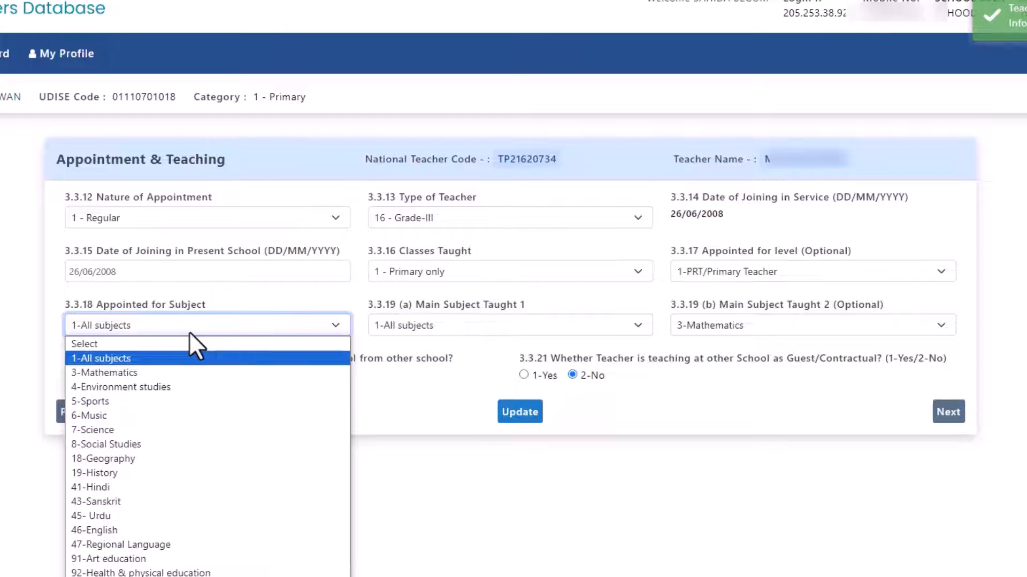
{"action": "left_click", "coordinate": [117, 357]}
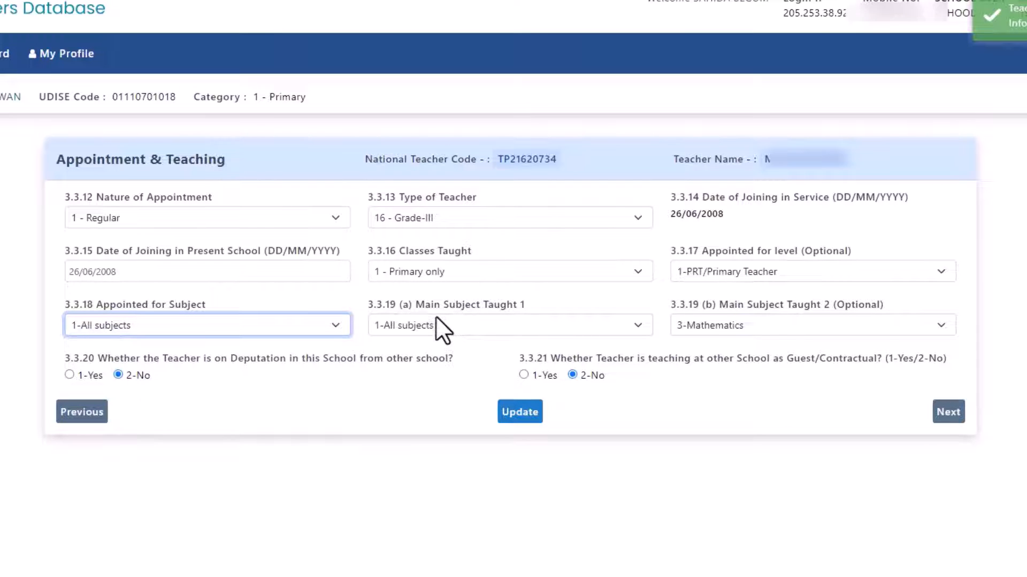
- Set Main Subject Taught 1 to 1-All subjects and save the Appointment & Teaching details
{"action": "left_click", "coordinate": [515, 330]}
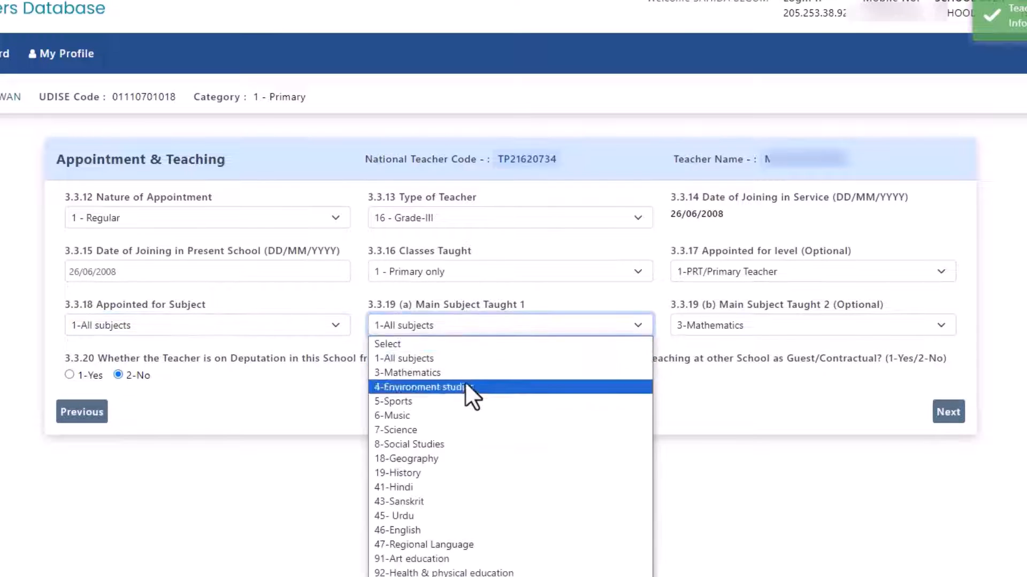
{"action": "left_click", "coordinate": [432, 355]}
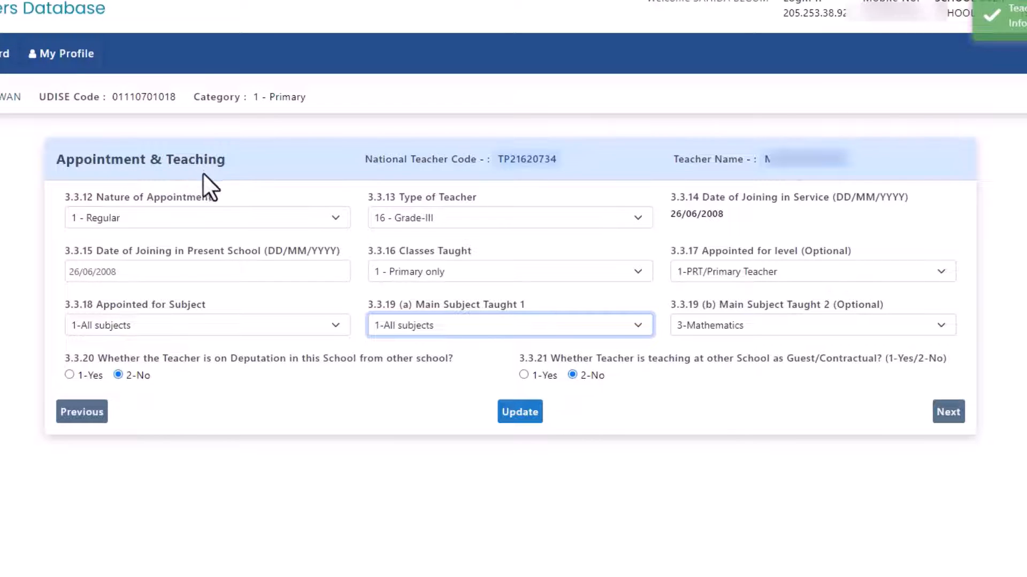
{"action": "left_click", "coordinate": [520, 413]}
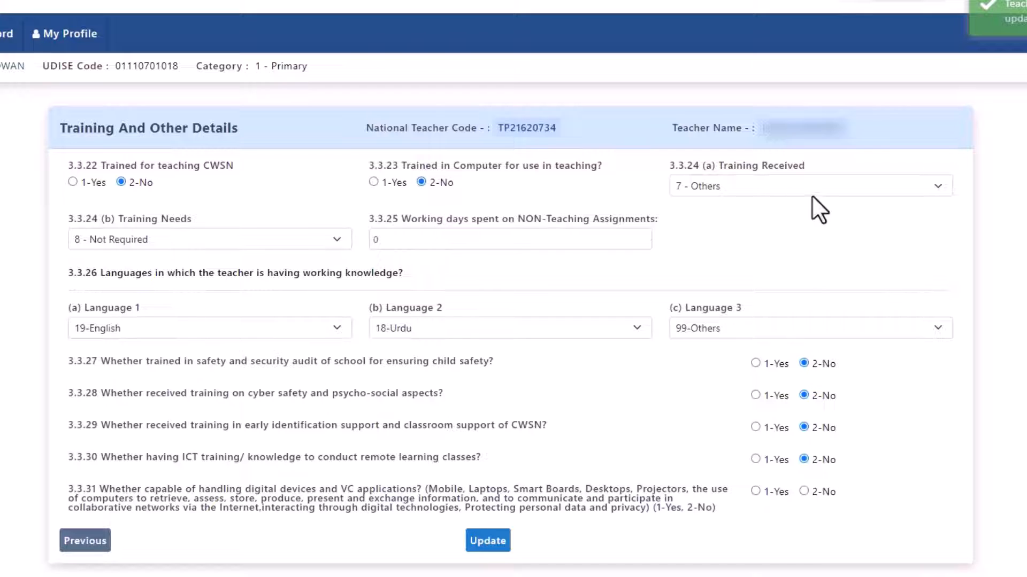
- Set Training Received to 7 - Others in the Training And Other Details form
{"action": "left_click", "coordinate": [778, 191]}
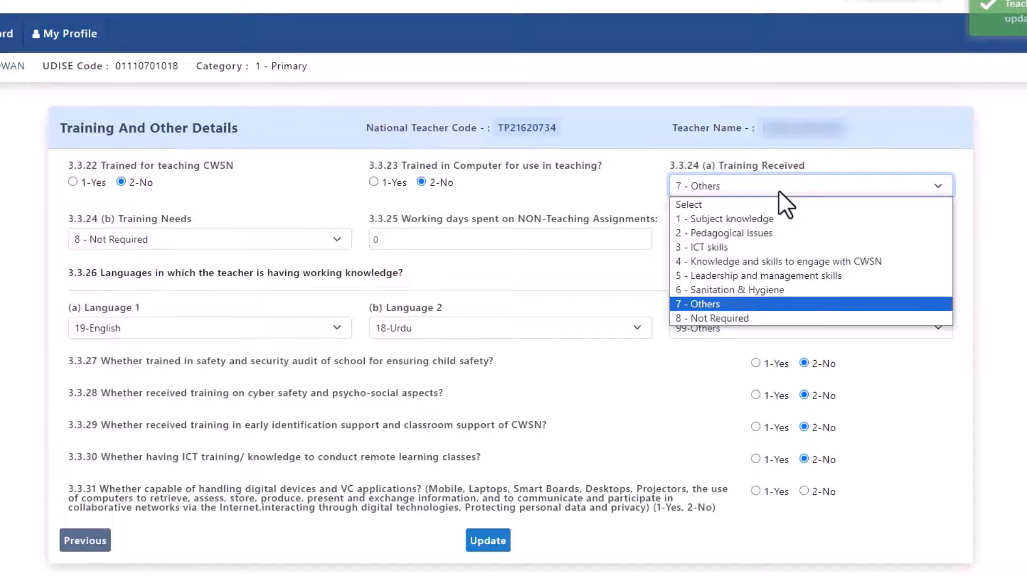
{"action": "left_click", "coordinate": [718, 308]}
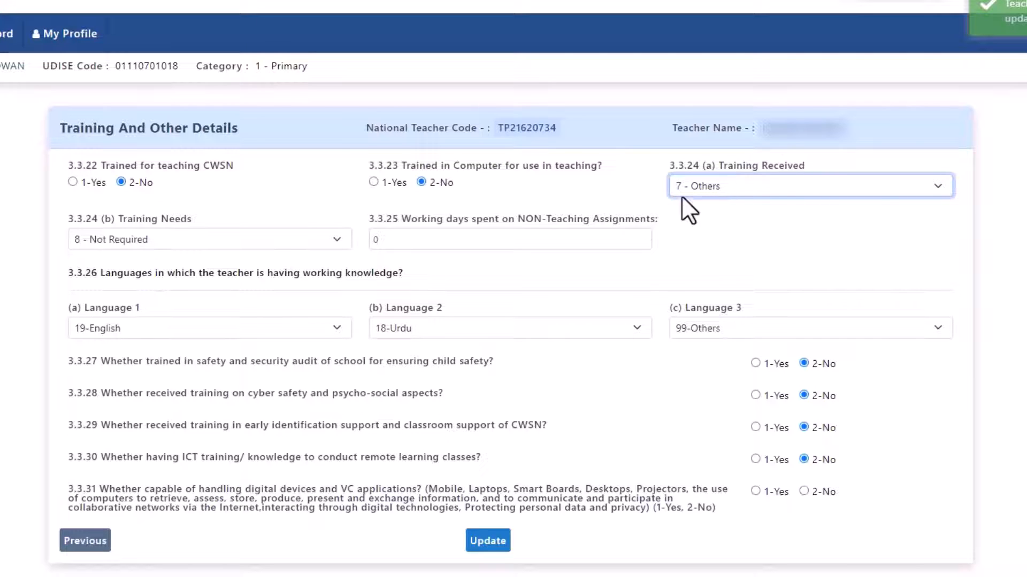
- Select 7 - Others as Training Received and 8 - Not Required as Training Needs
{"action": "left_click", "coordinate": [761, 192]}
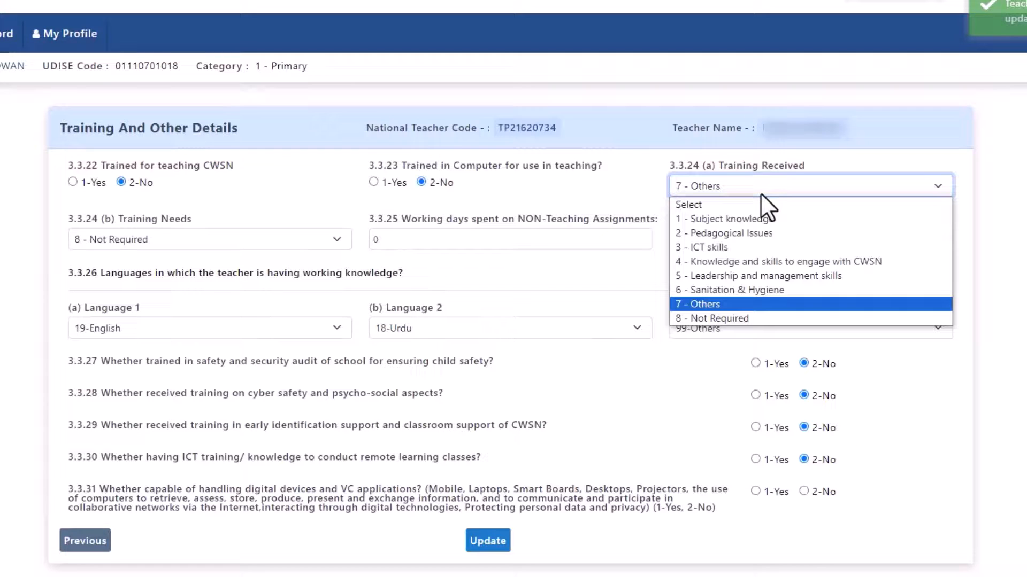
{"action": "left_click", "coordinate": [719, 305]}
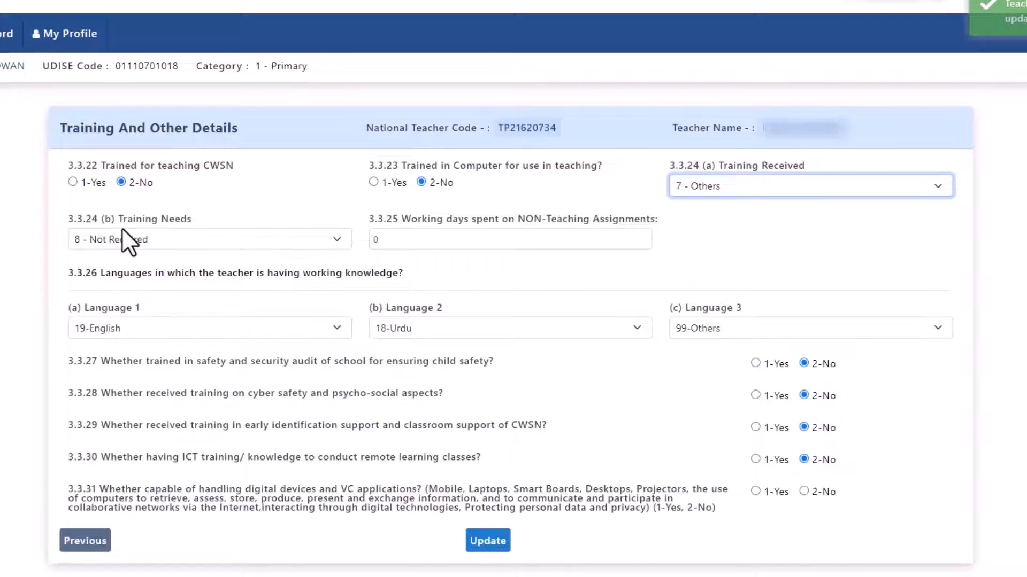
{"action": "left_click", "coordinate": [178, 247]}
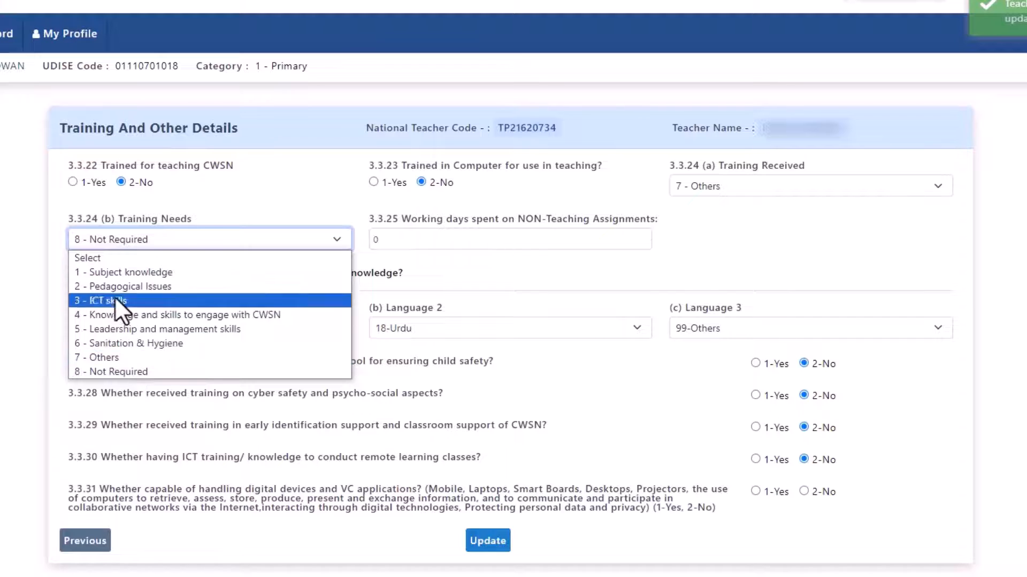
{"action": "left_click", "coordinate": [121, 372]}
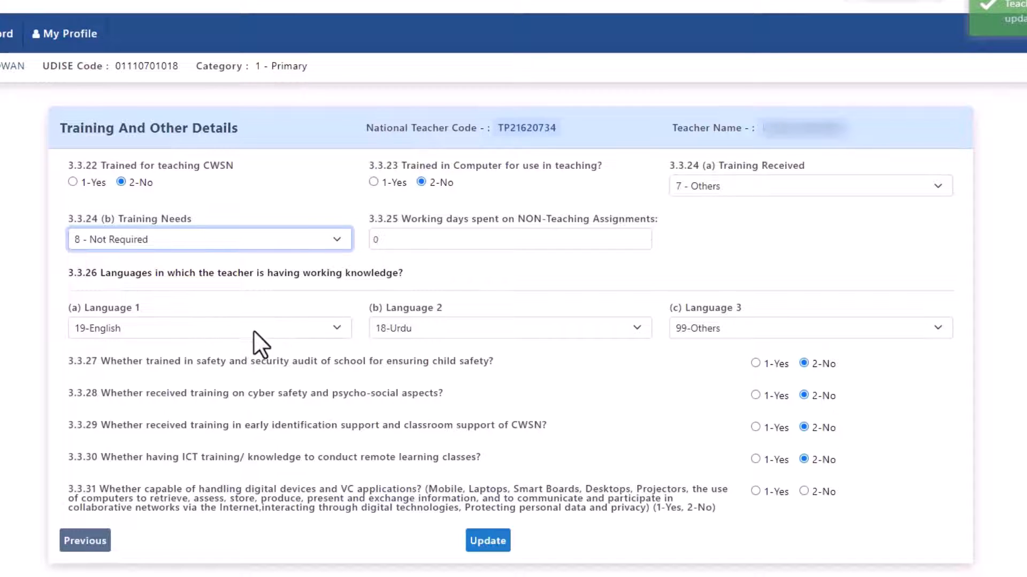
- Set Language 1 to 19-English and Language 2 to 18-Urdu, and reset Language 3 to the blank Select option
{"action": "left_click", "coordinate": [335, 330]}
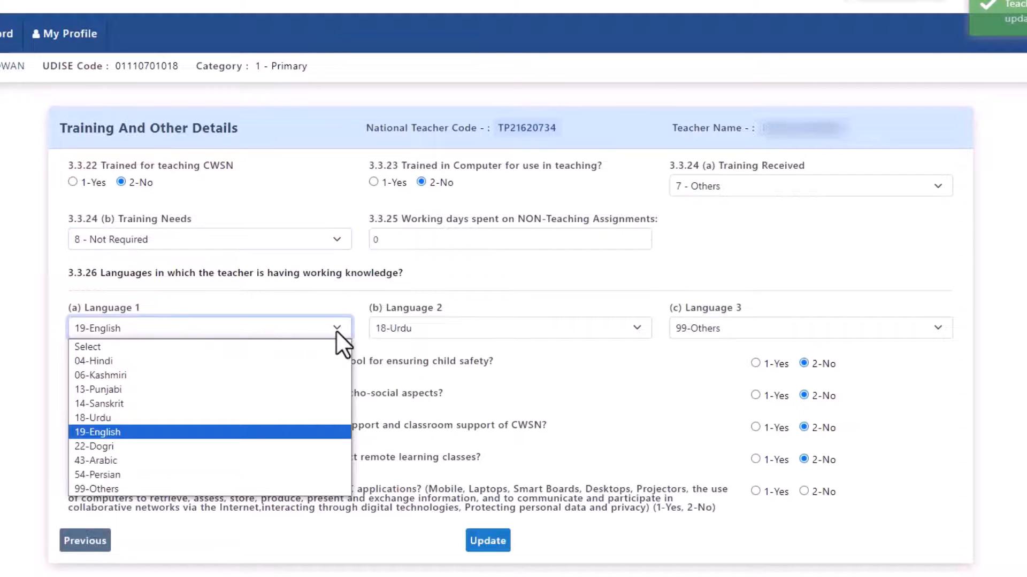
{"action": "left_click", "coordinate": [89, 430]}
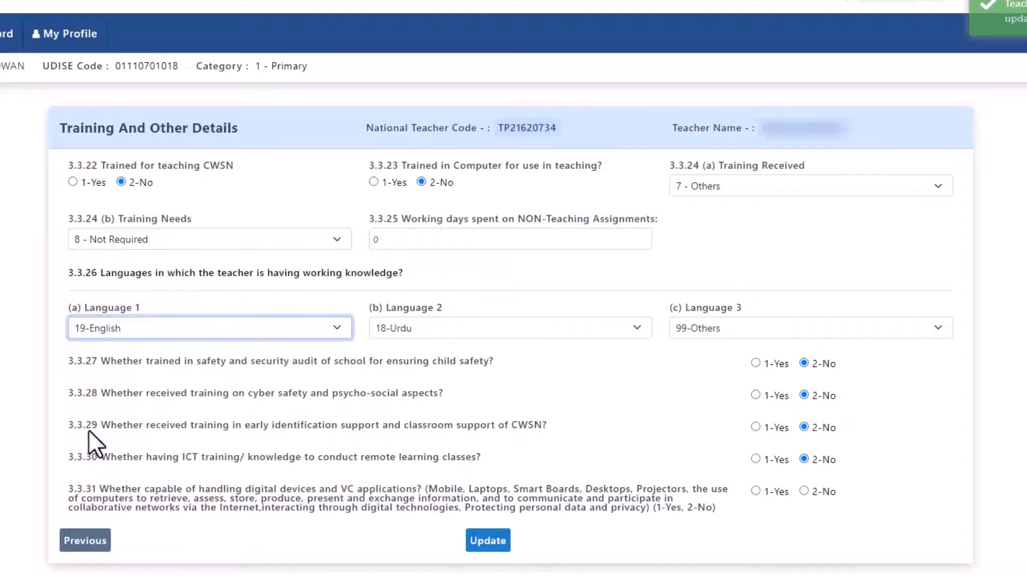
{"action": "left_click", "coordinate": [461, 326]}
{"action": "left_click", "coordinate": [406, 419]}
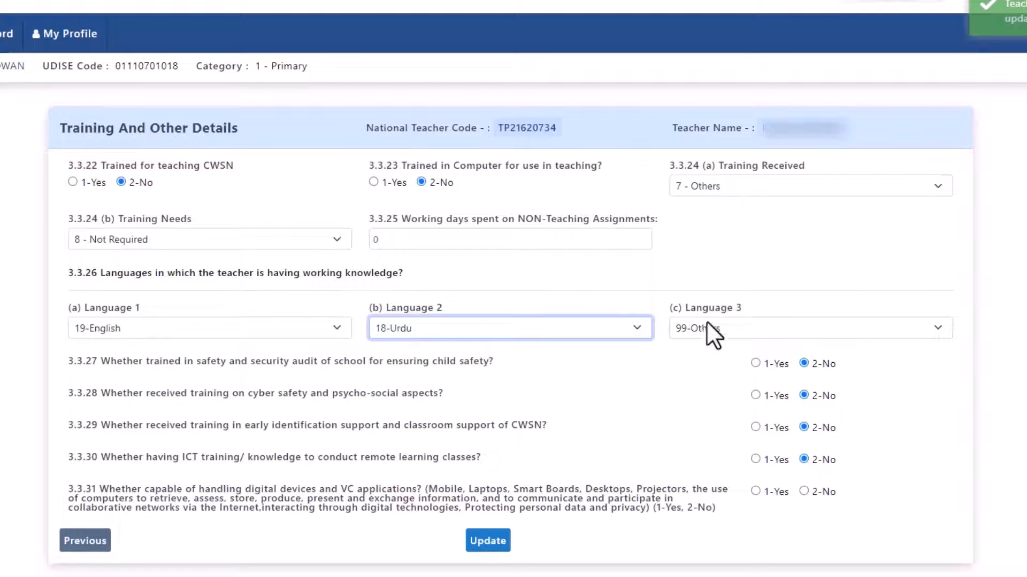
{"action": "left_click", "coordinate": [725, 327]}
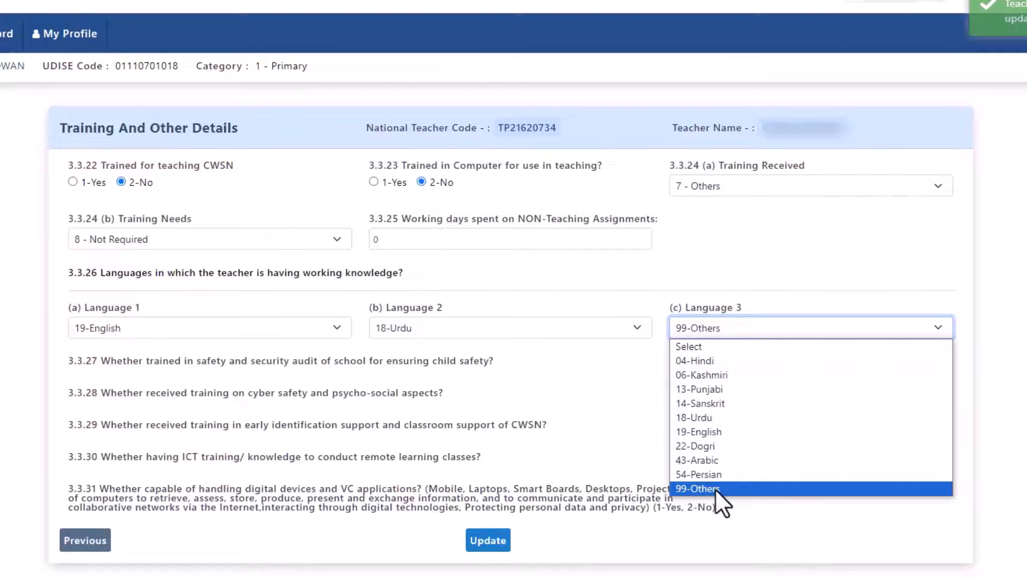
{"action": "left_click", "coordinate": [682, 343]}
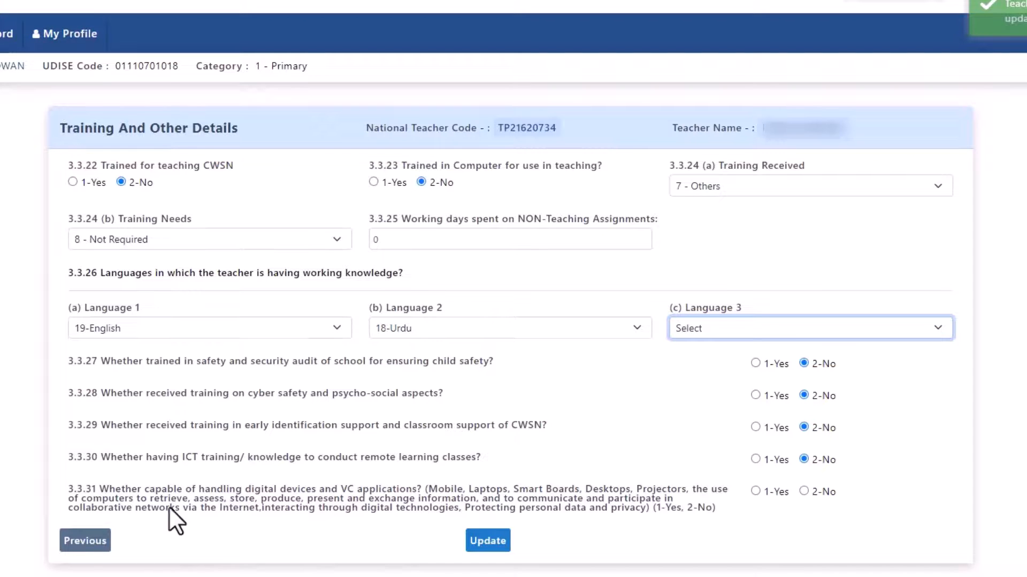
- Answer 2-No to question 3.3.31 on handling digital devices and save the Training And Other Details form
{"action": "left_click", "coordinate": [804, 492]}
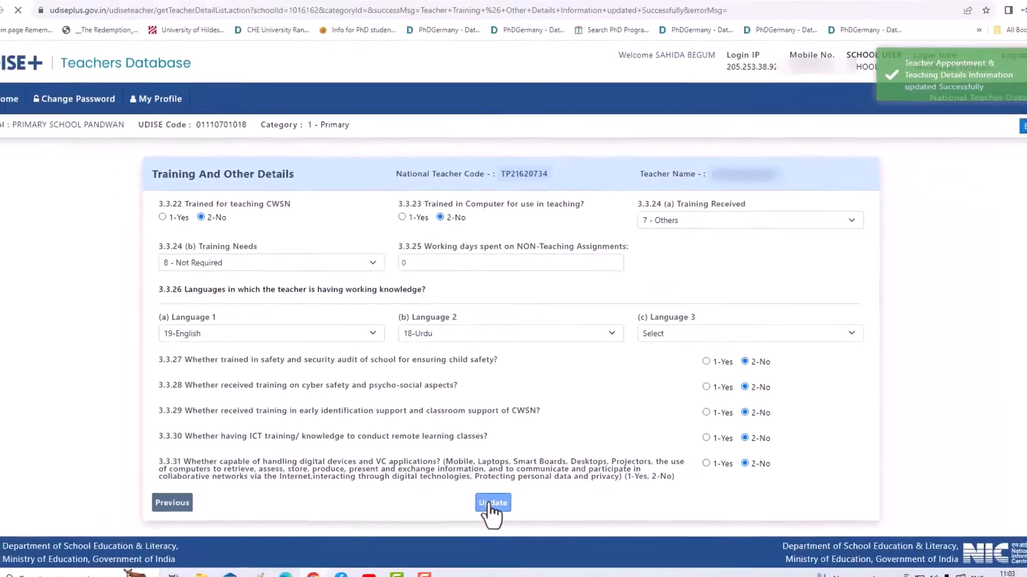
{"action": "left_click", "coordinate": [487, 542]}
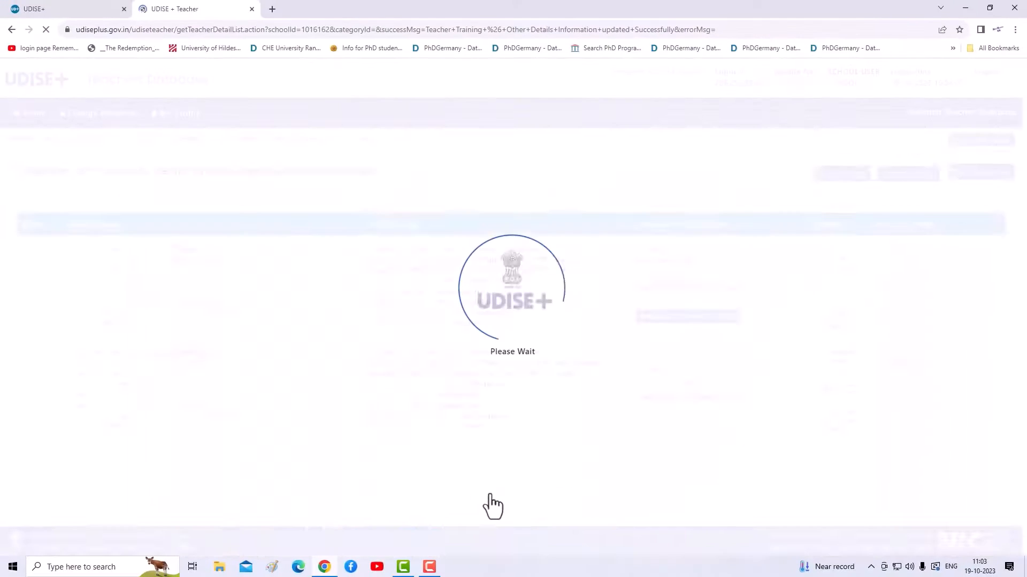